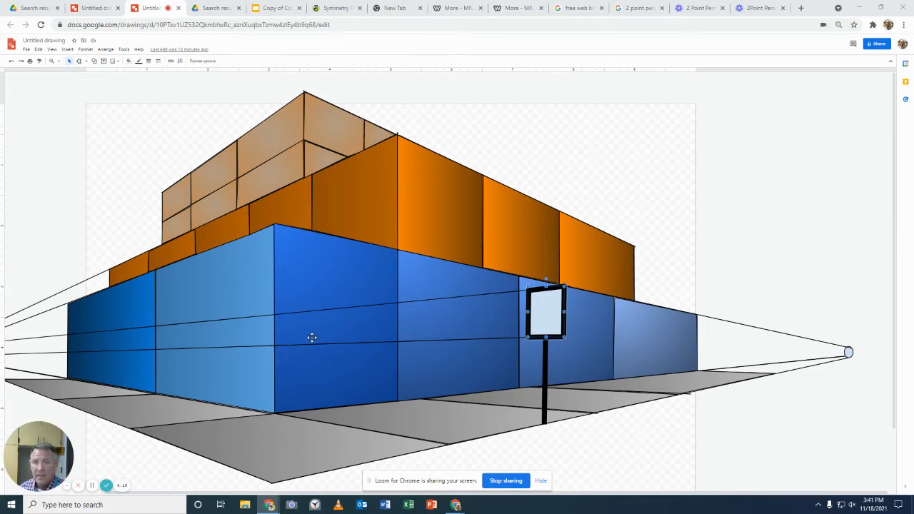
Draw a vertical line for the door's near edge on the front blue wall panel, starting at the wall's base.
{"action": "key", "text": "ctrl+minus"}
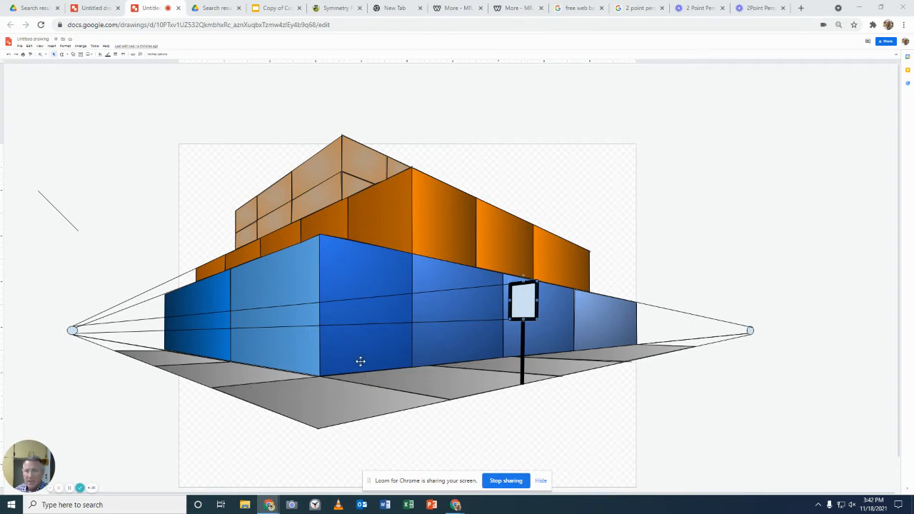
{"action": "left_click", "coordinate": [54, 56]}
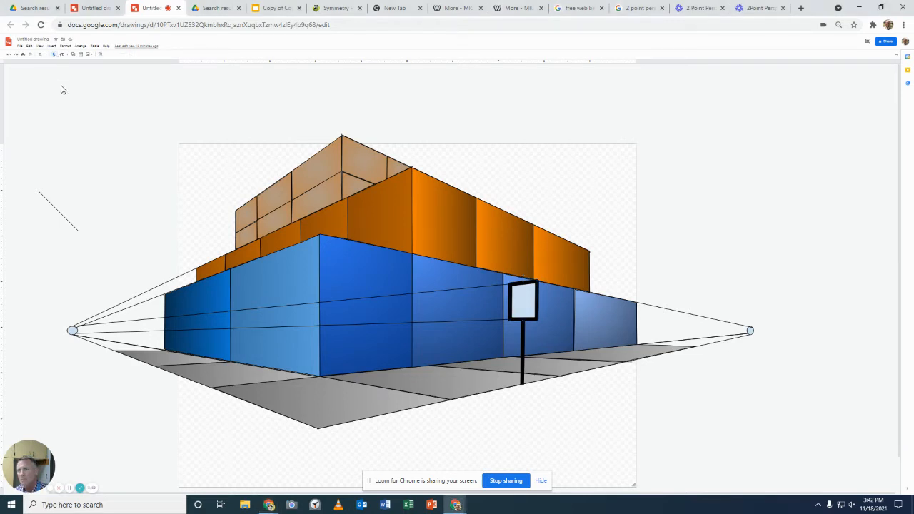
{"action": "key", "text": "ctrl+plus"}
{"action": "key", "text": "ctrl+plus"}
{"action": "key", "text": "ctrl+plus"}
{"action": "key", "text": "ctrl+plus"}
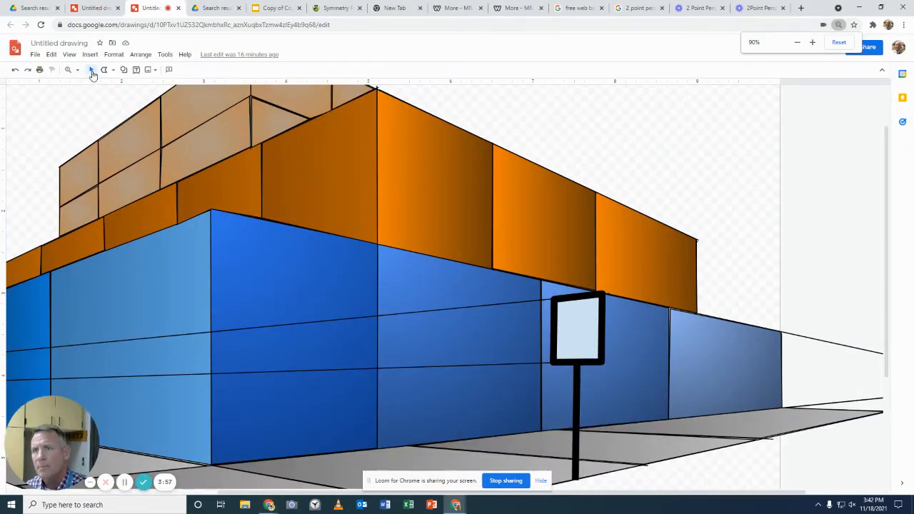
{"action": "left_click", "coordinate": [113, 71]}
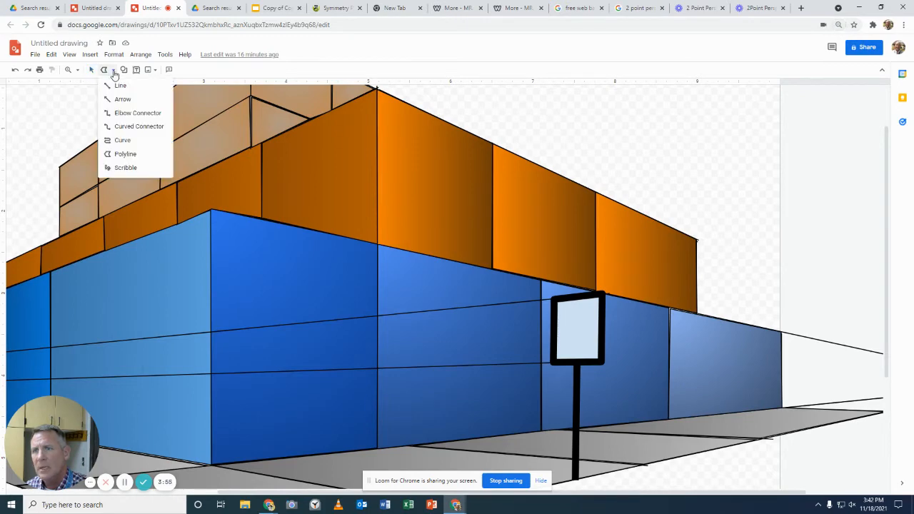
{"action": "left_click", "coordinate": [118, 85]}
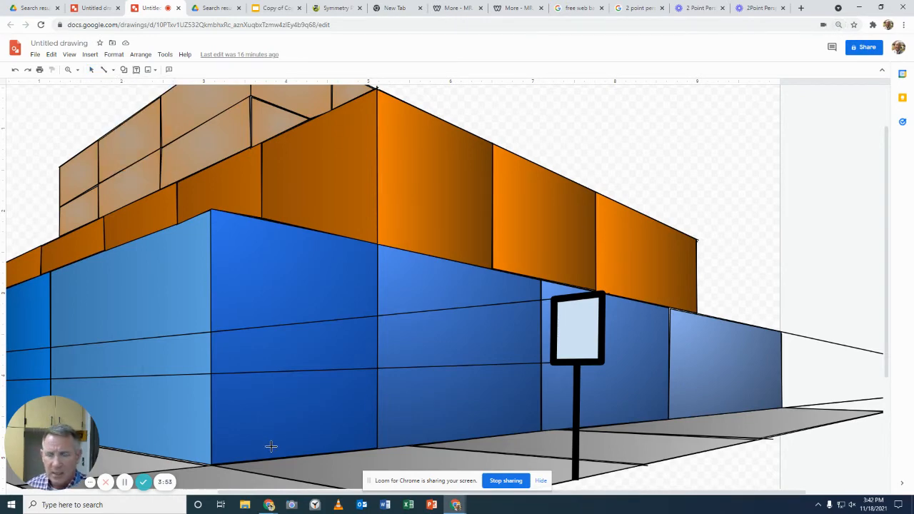
{"action": "scroll", "coordinate": [272, 436], "scroll_direction": "up", "scroll_amount": 1}
{"action": "scroll", "coordinate": [272, 435], "scroll_direction": "down", "scroll_amount": 3}
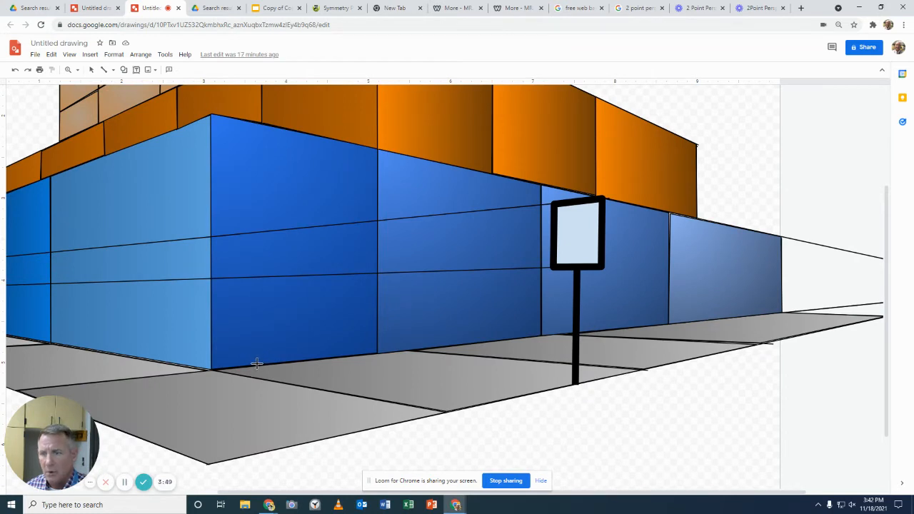
{"action": "left_click_drag", "start_coordinate": [257, 363], "coordinate": [259, 200]}
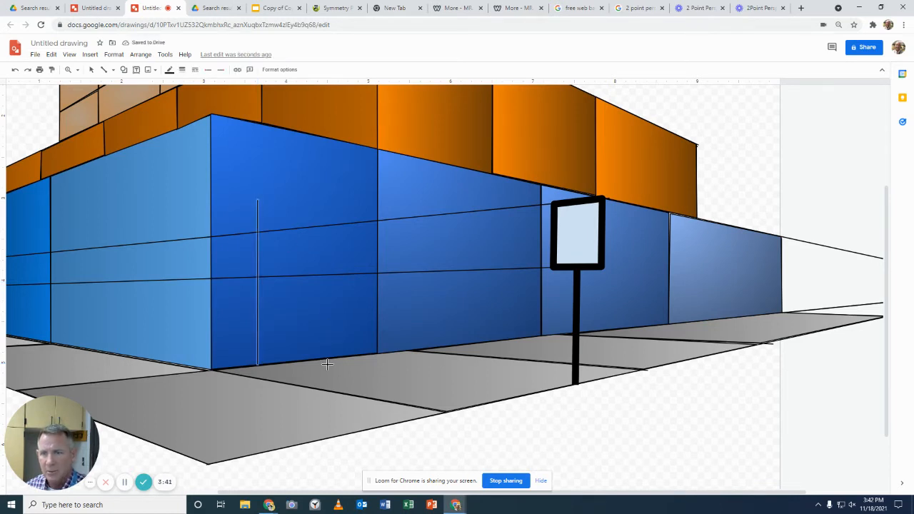
Draw a guideline from the door edge's top to the right vanishing point, plus the door's far vertical edge down to the wall's base.
{"action": "scroll", "coordinate": [328, 349], "scroll_direction": "right", "scroll_amount": 2}
{"action": "scroll", "coordinate": [328, 349], "scroll_direction": "right", "scroll_amount": 3}
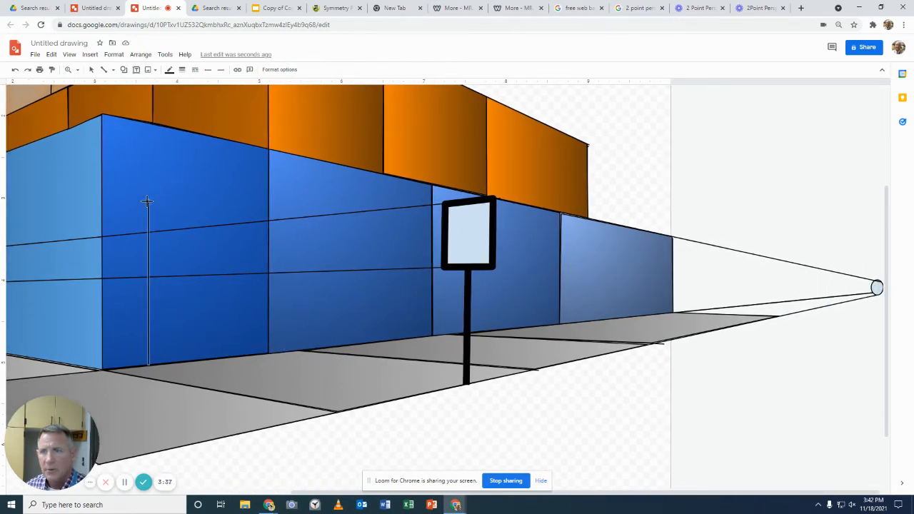
{"action": "left_click_drag", "start_coordinate": [148, 200], "coordinate": [876, 287]}
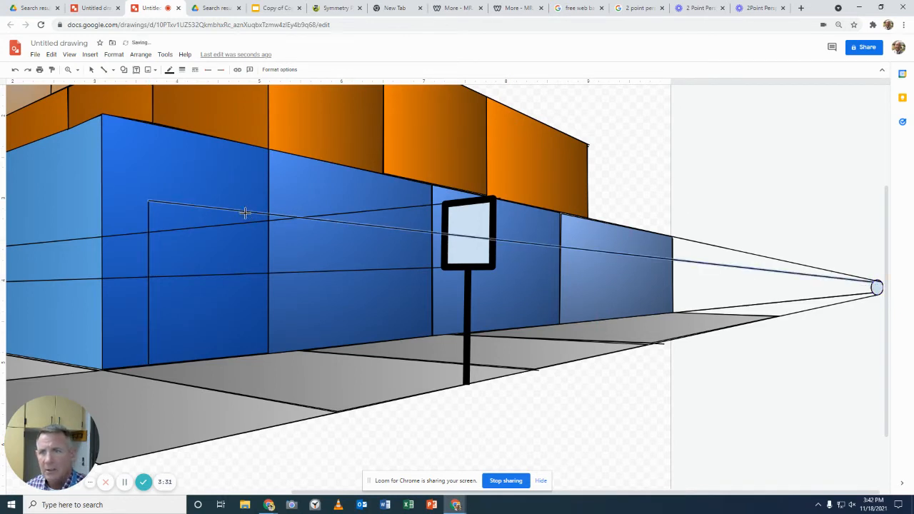
{"action": "left_click_drag", "start_coordinate": [245, 212], "coordinate": [241, 354]}
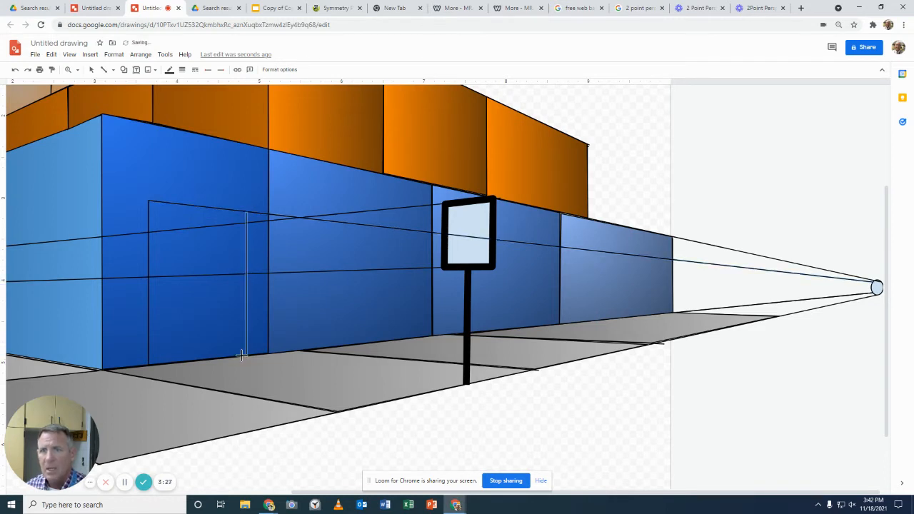
Trace the door's four corners with a closed Polyline shape over the guide lines.
{"action": "left_click", "coordinate": [112, 71]}
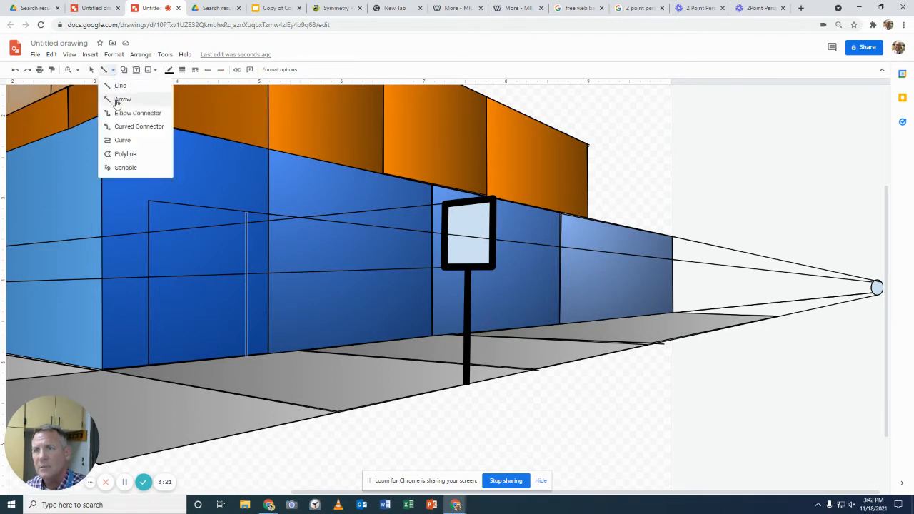
{"action": "left_click", "coordinate": [122, 153]}
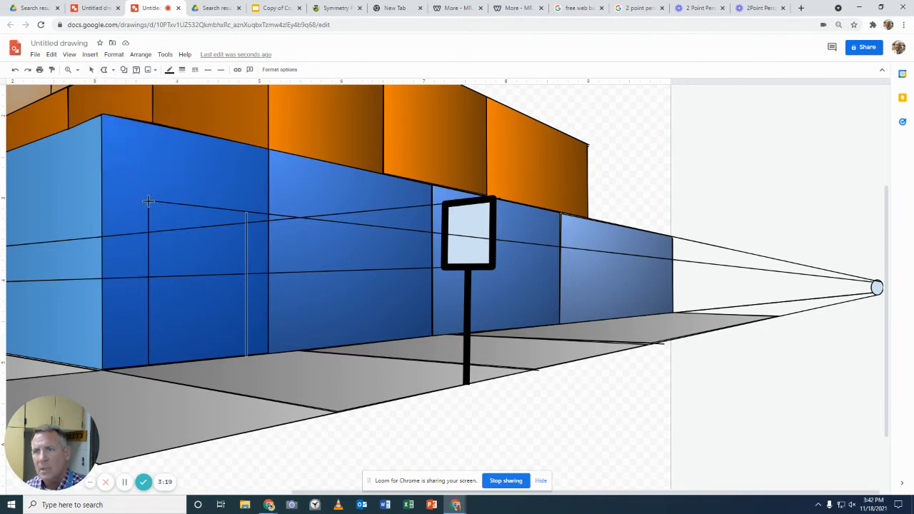
{"action": "left_click", "coordinate": [148, 200]}
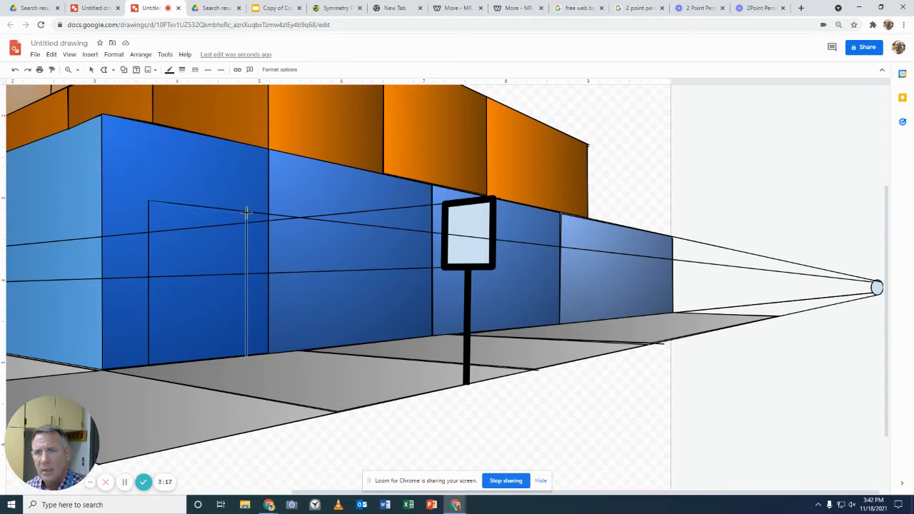
{"action": "left_click", "coordinate": [245, 211]}
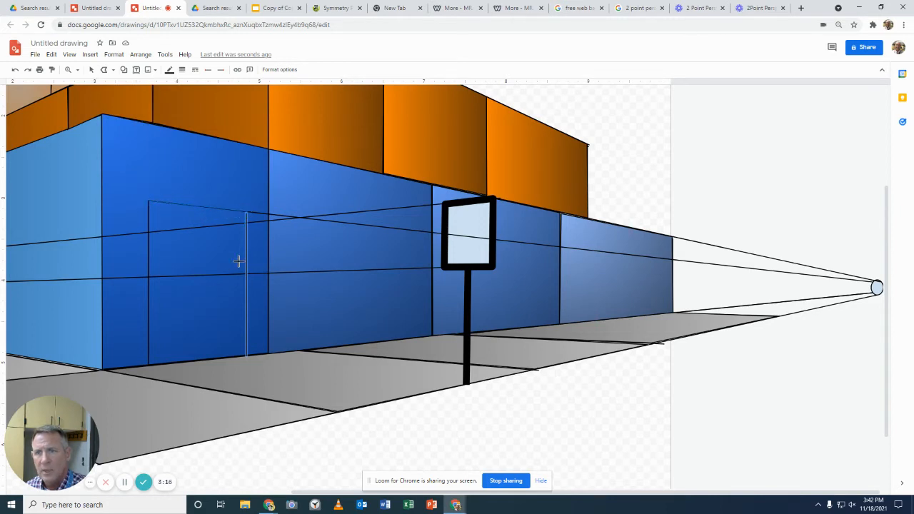
{"action": "left_click", "coordinate": [246, 355]}
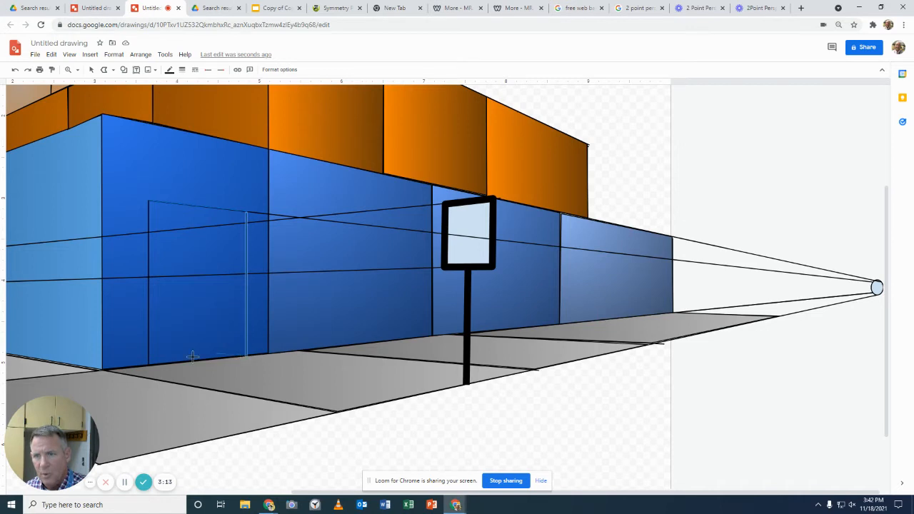
{"action": "left_click", "coordinate": [148, 366]}
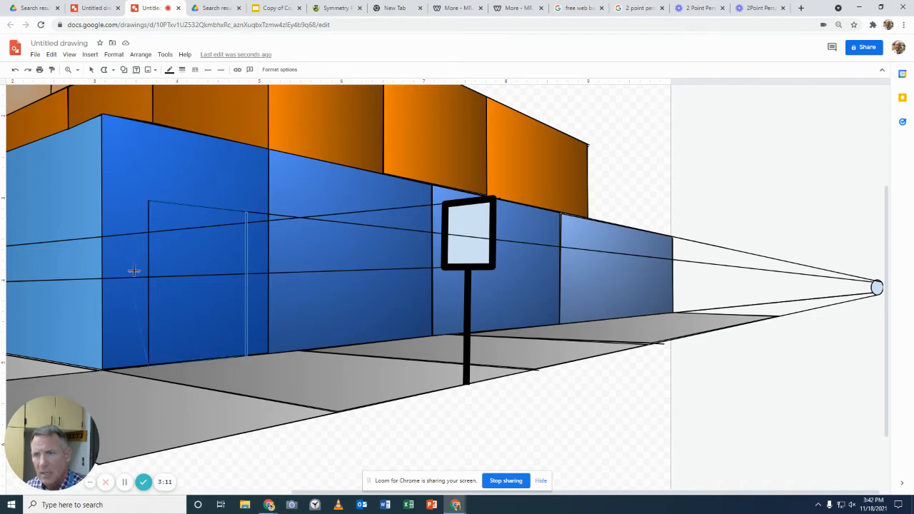
{"action": "left_click", "coordinate": [148, 200]}
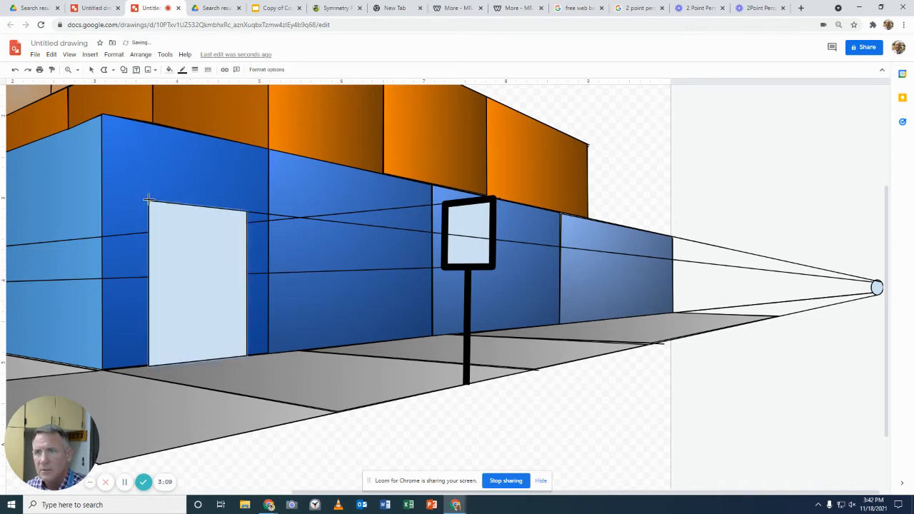
Thicken the door shape's outline and fill it with a dark gray gradient.
{"action": "left_click", "coordinate": [195, 71]}
{"action": "left_click", "coordinate": [211, 127]}
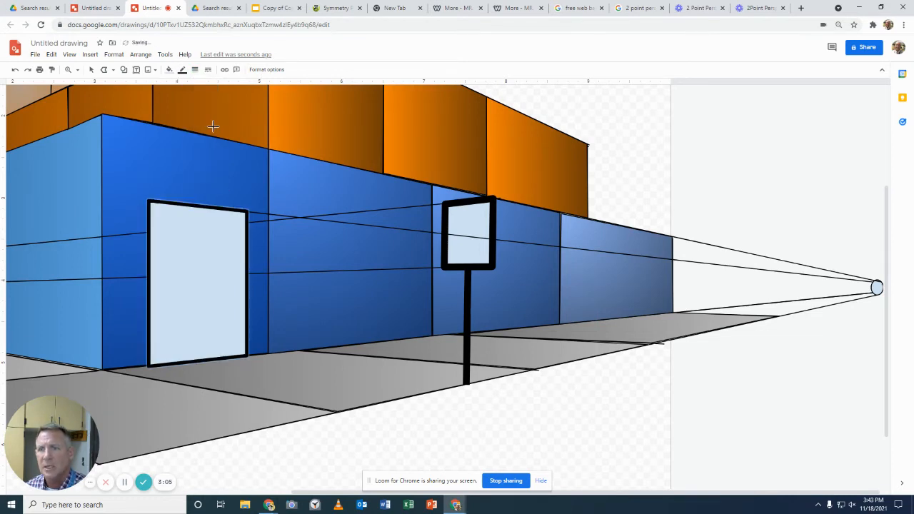
{"action": "left_click", "coordinate": [169, 71]}
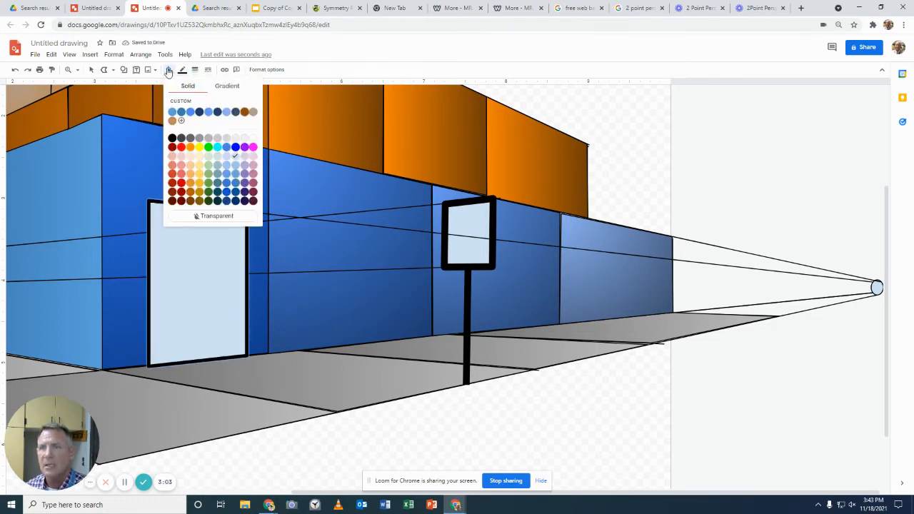
{"action": "left_click", "coordinate": [226, 87]}
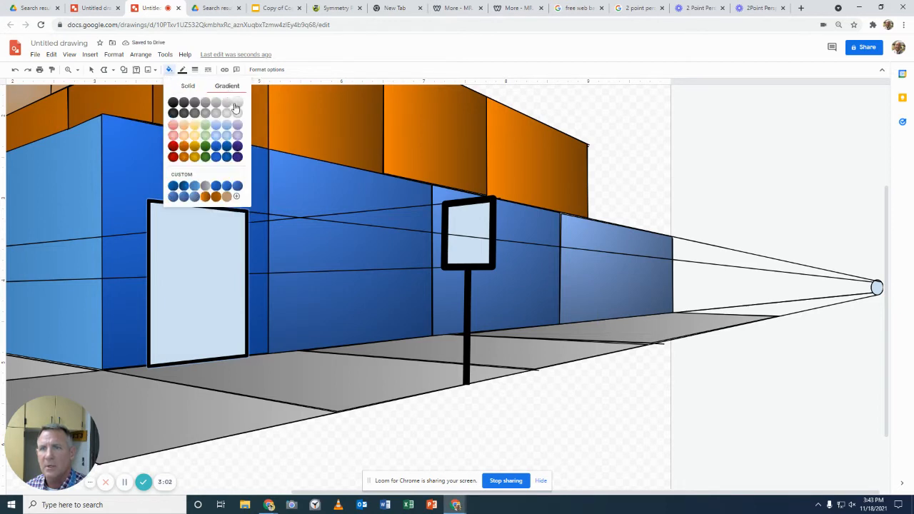
{"action": "left_click", "coordinate": [185, 103]}
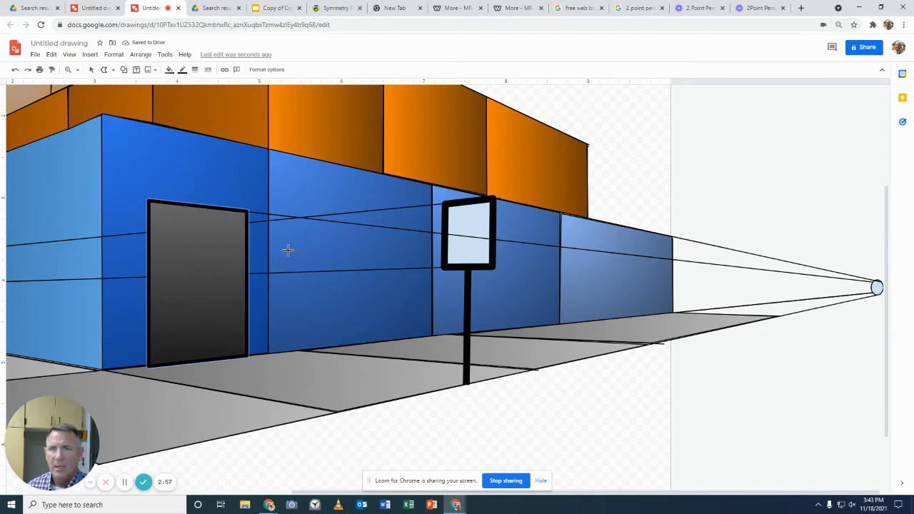
Delete the guideline running from the door's top to the right vanishing point.
{"action": "scroll", "coordinate": [447, 361], "scroll_direction": "down", "scroll_amount": 2}
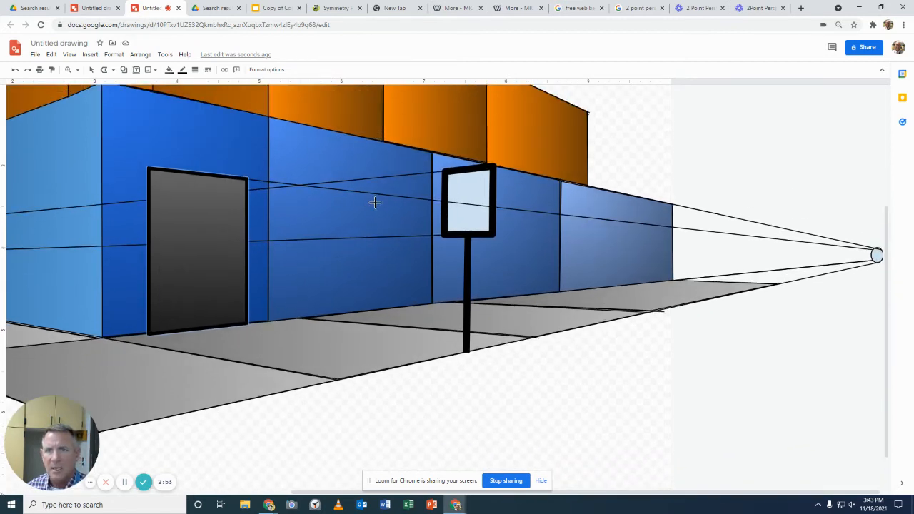
{"action": "left_click", "coordinate": [91, 69]}
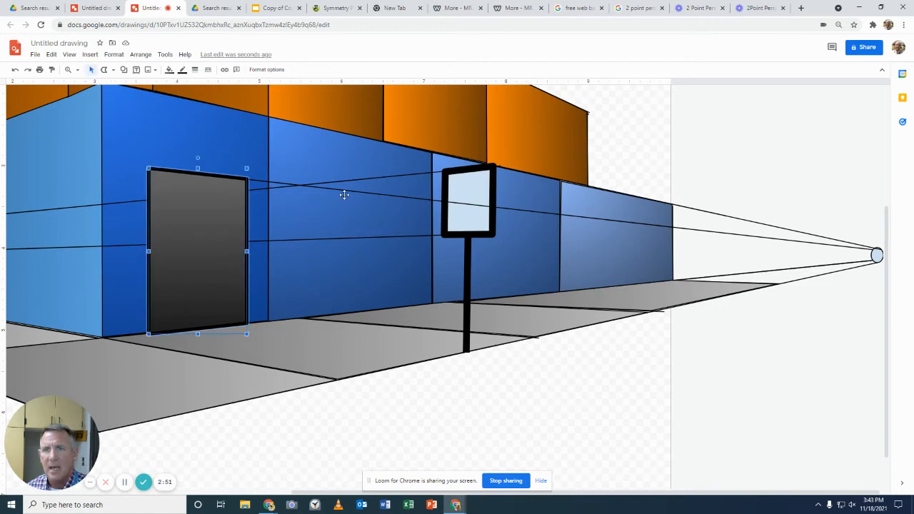
{"action": "left_click", "coordinate": [382, 193]}
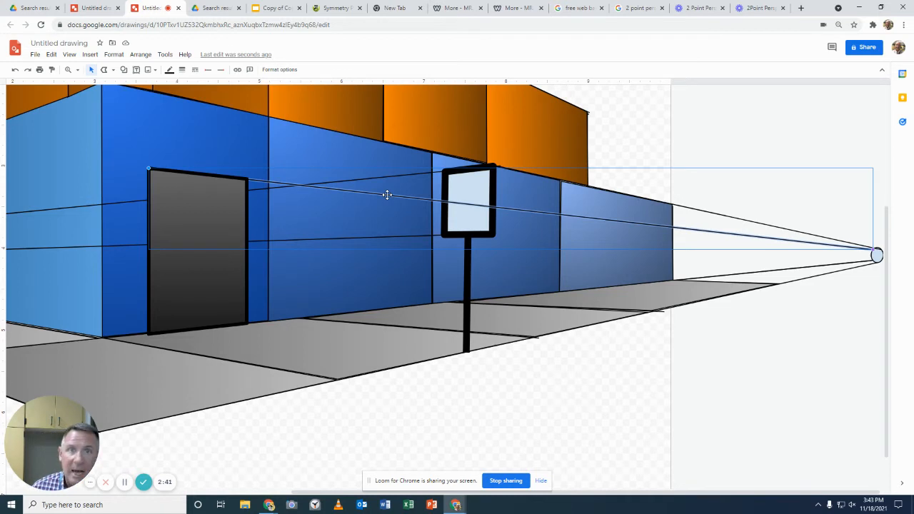
{"action": "key", "text": "Delete"}
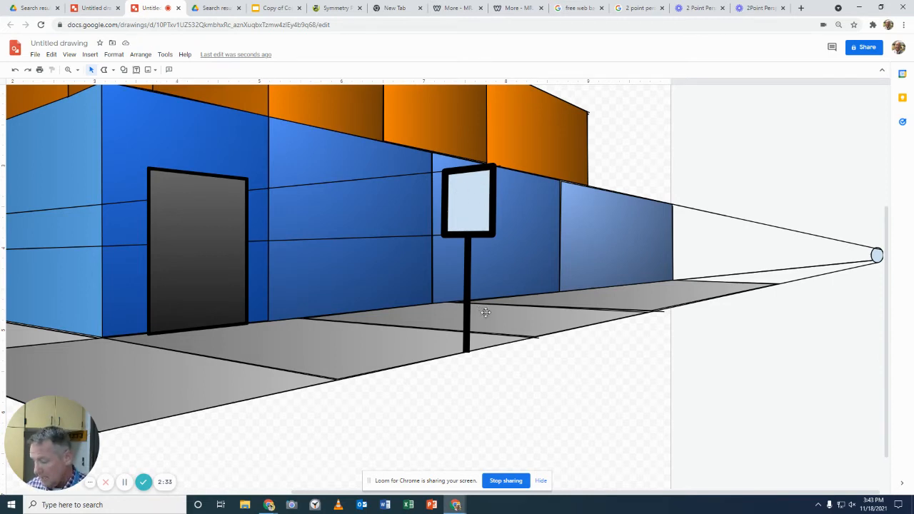
Delete the light blue sign panel with the thick black border on top of the post.
{"action": "key", "text": "ctrl+minus"}
{"action": "key", "text": "ctrl+minus"}
{"action": "key", "text": "ctrl+minus"}
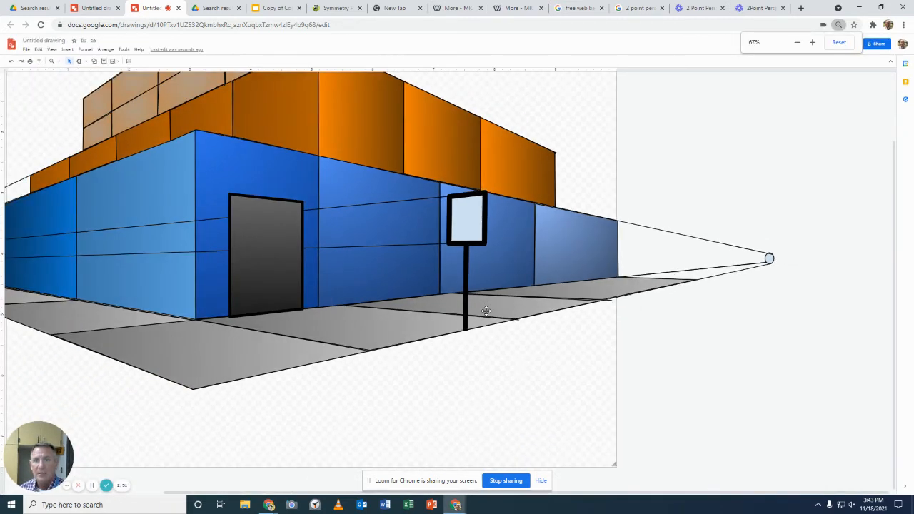
{"action": "key", "text": "ctrl+minus"}
{"action": "key", "text": "ctrl+minus"}
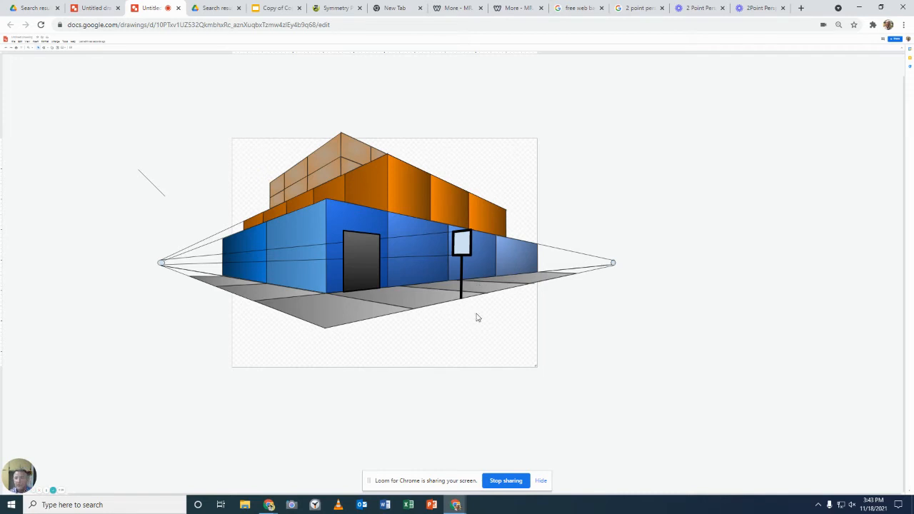
{"action": "key", "text": "ctrl+plus"}
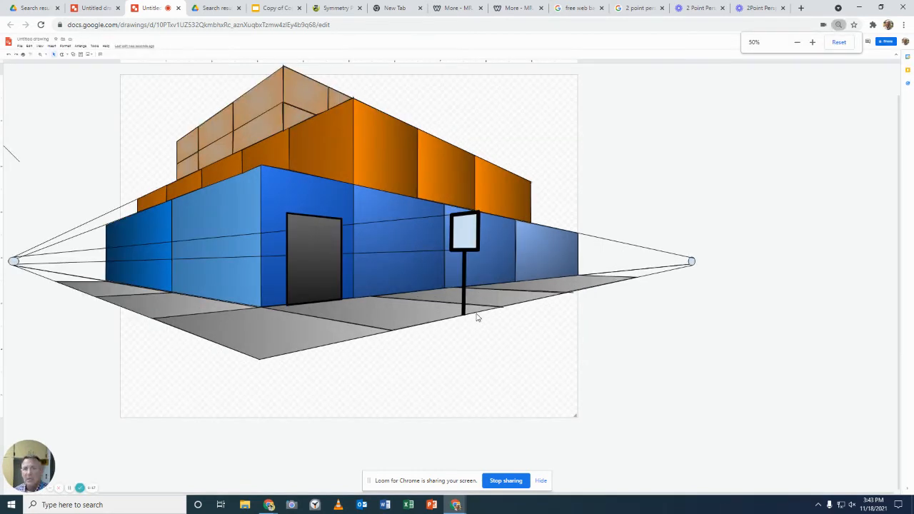
{"action": "left_click", "coordinate": [470, 223]}
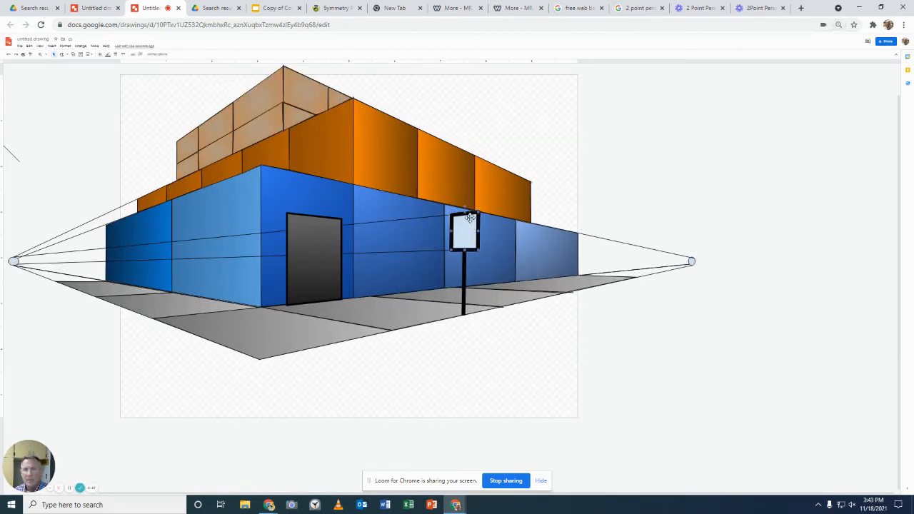
{"action": "key", "text": "Delete"}
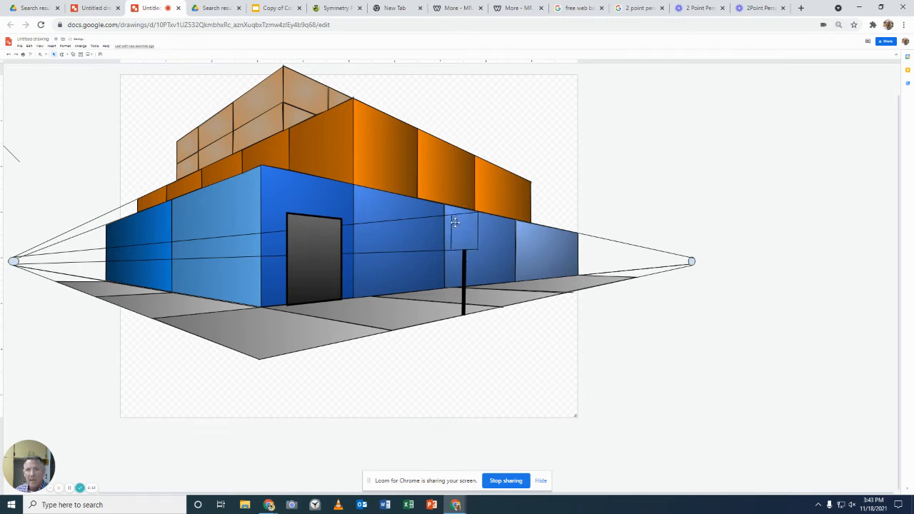
{"action": "left_click", "coordinate": [464, 214]}
{"action": "key", "text": "Delete"}
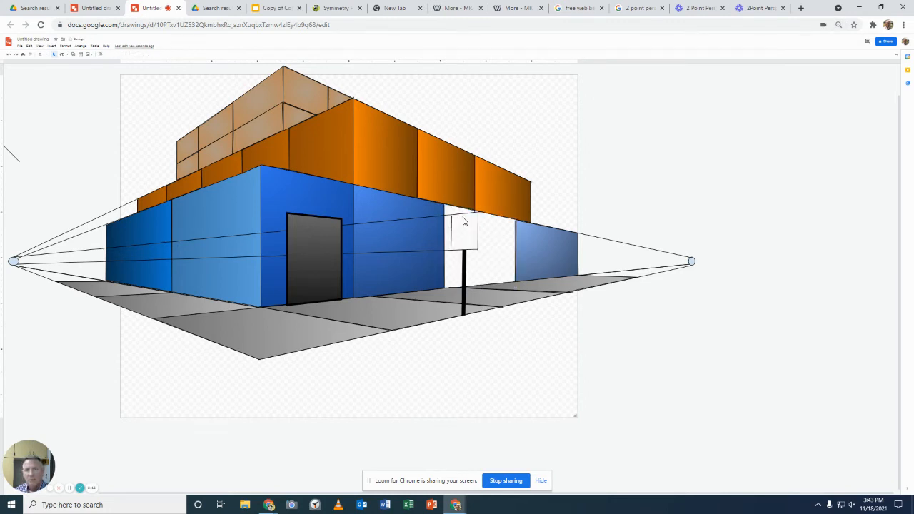
{"action": "left_click", "coordinate": [9, 54]}
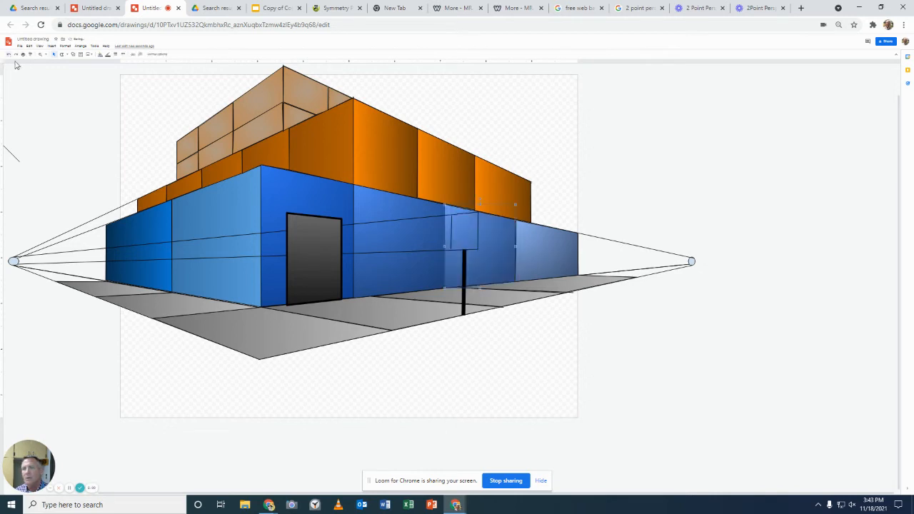
Delete the sign's two leftover vertical edge lines and both of its guidelines to the left vanishing point.
{"action": "left_click", "coordinate": [452, 231]}
{"action": "key", "text": "Delete"}
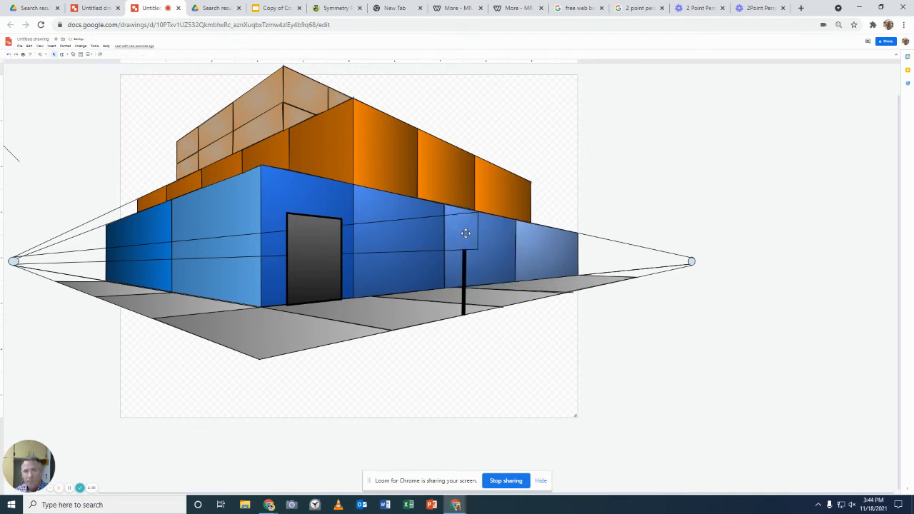
{"action": "left_click", "coordinate": [477, 230]}
{"action": "key", "text": "Delete"}
{"action": "left_click", "coordinate": [457, 216]}
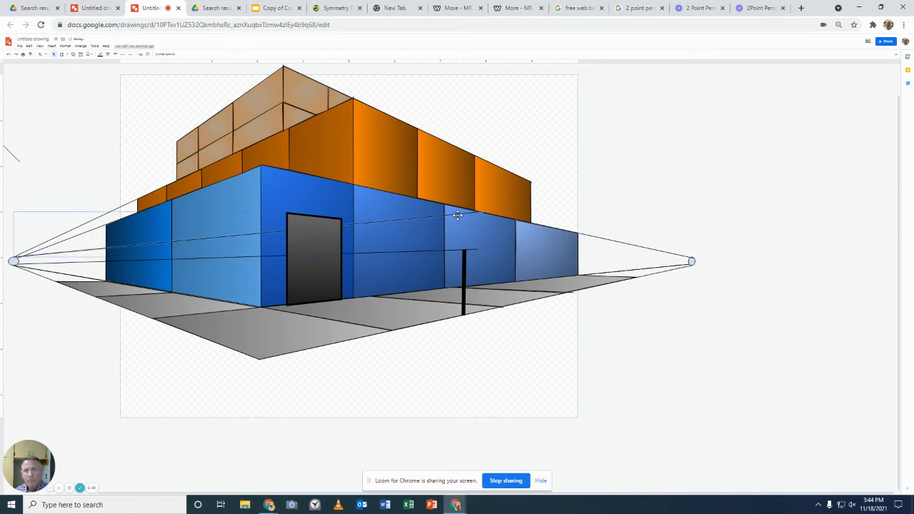
{"action": "key", "text": "Delete"}
{"action": "left_click", "coordinate": [456, 250]}
{"action": "key", "text": "Delete"}
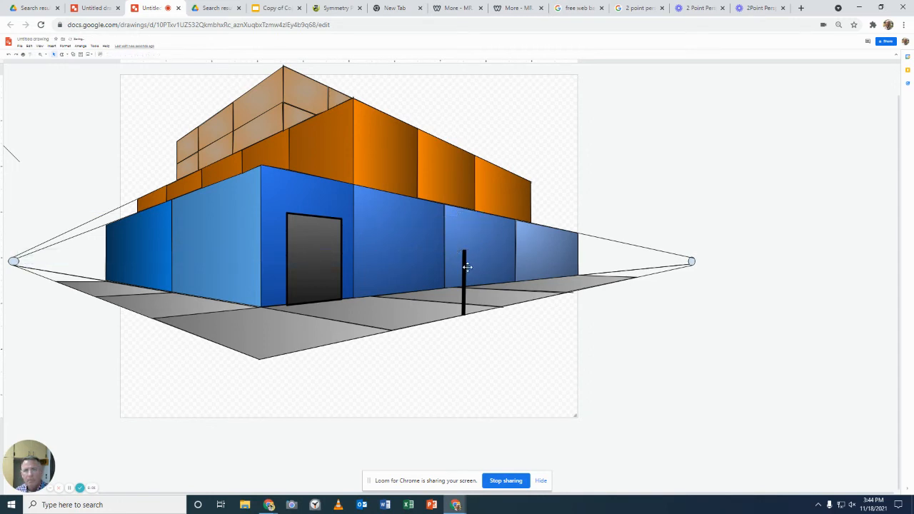
{"action": "left_click", "coordinate": [463, 260]}
{"action": "key", "text": "Delete"}
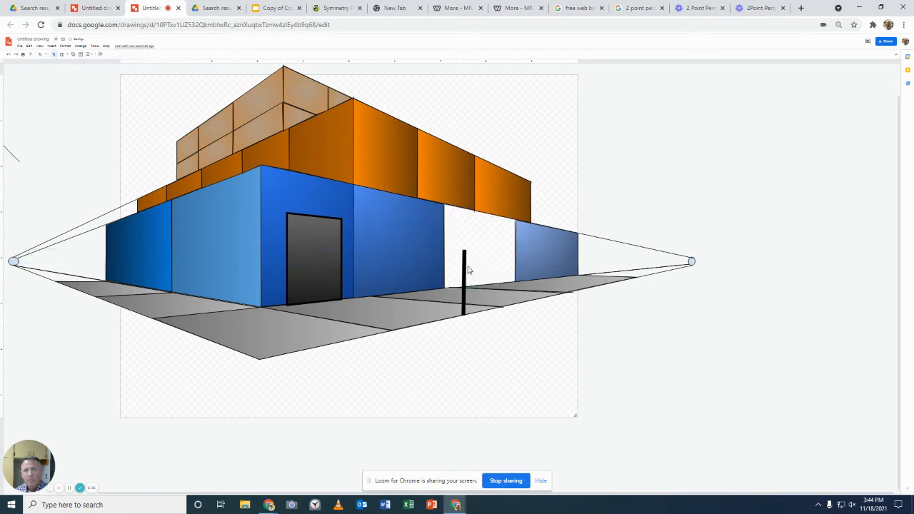
{"action": "left_click", "coordinate": [8, 55]}
Delete the thick black sign post standing on the sidewalk.
{"action": "left_click", "coordinate": [465, 270]}
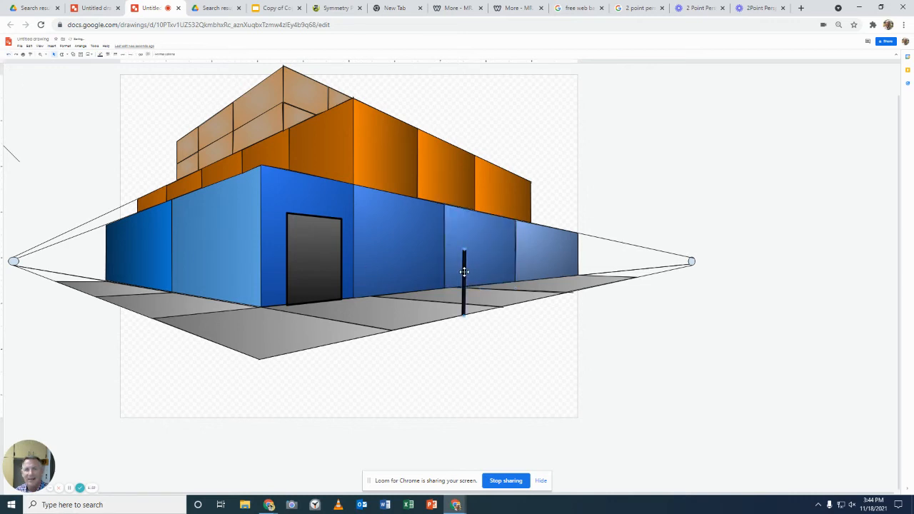
{"action": "key", "text": "Delete"}
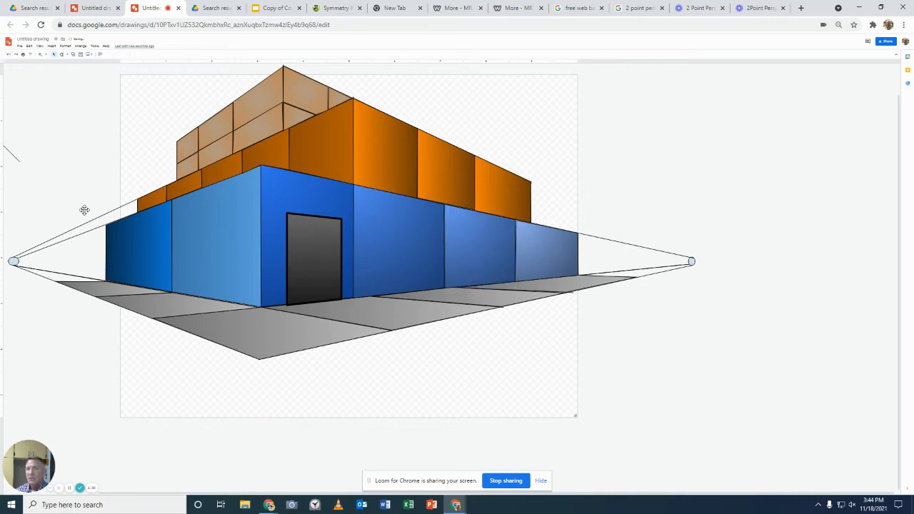
Draw a vertical line for a new sign post, rising from the outer sidewalk edge in front of the third blue wall panel.
{"action": "left_click", "coordinate": [63, 56]}
{"action": "left_click", "coordinate": [69, 64]}
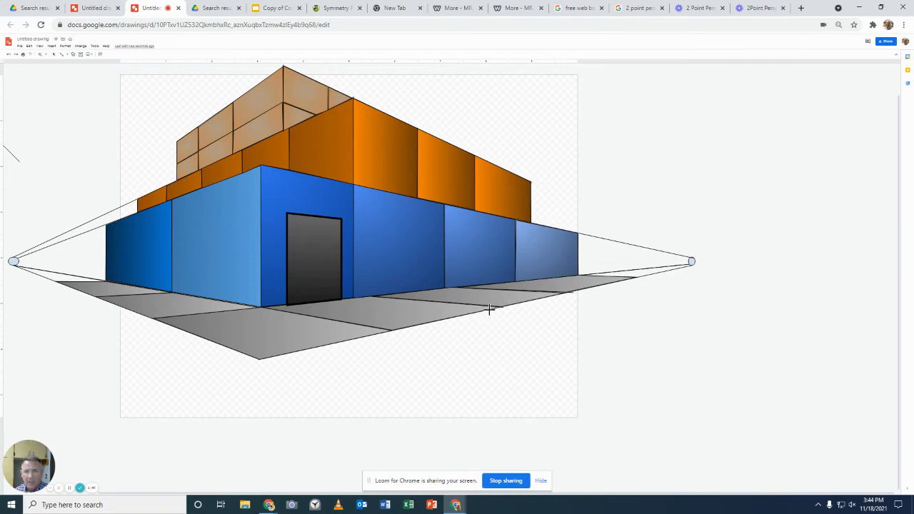
{"action": "left_click_drag", "start_coordinate": [490, 310], "coordinate": [490, 252]}
{"action": "left_click", "coordinate": [108, 55]}
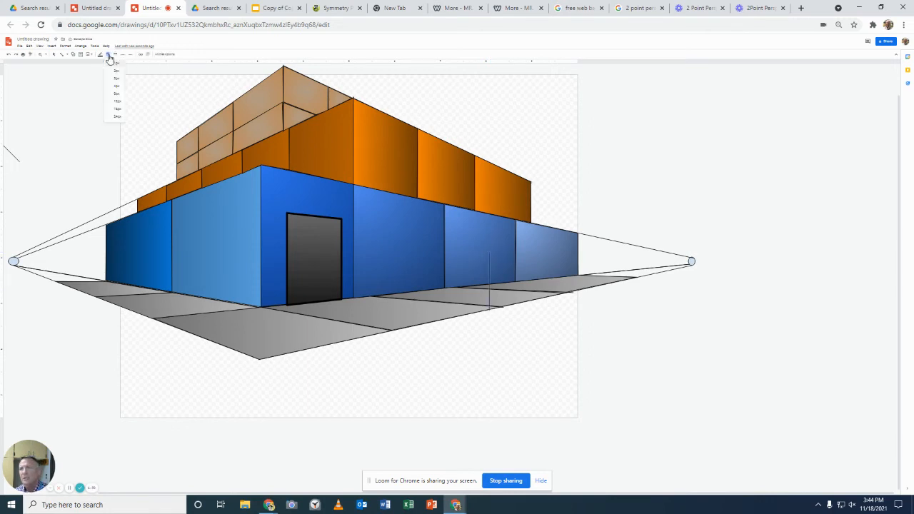
{"action": "left_click", "coordinate": [118, 94]}
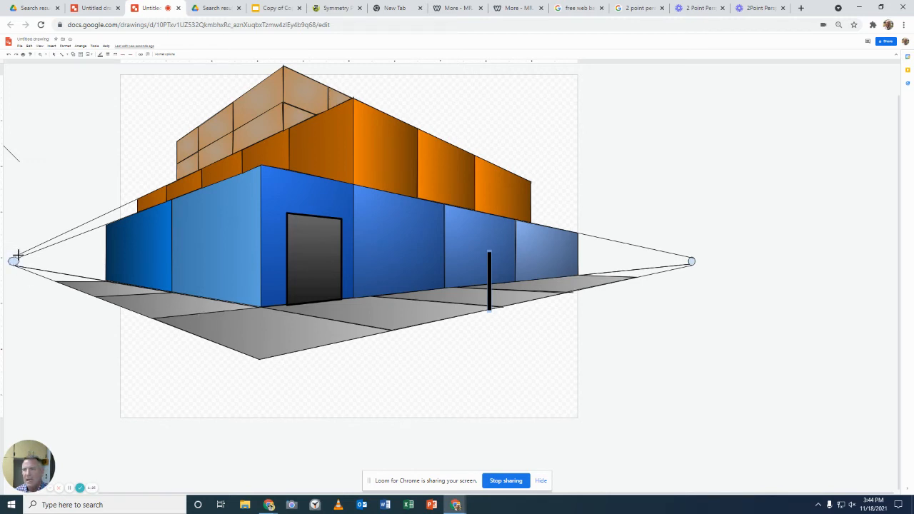
{"action": "left_click", "coordinate": [108, 55]}
{"action": "left_click", "coordinate": [115, 68]}
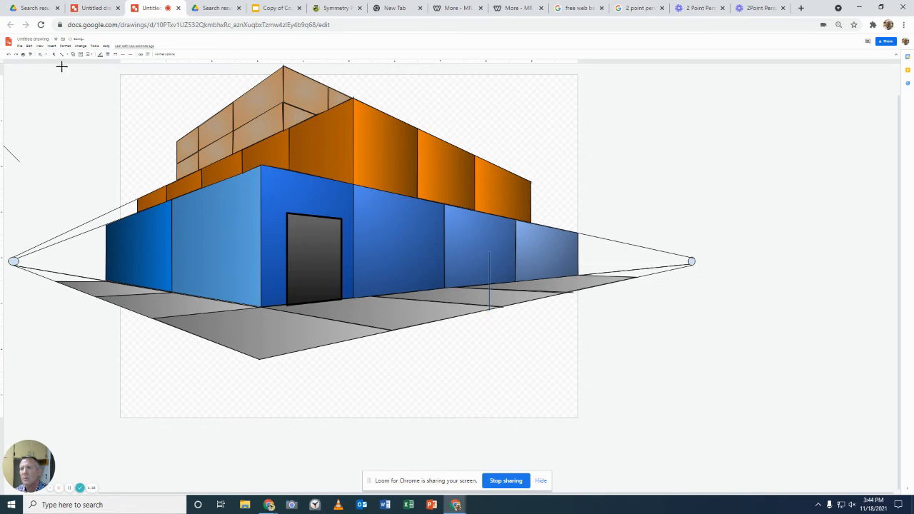
Draw two guidelines from the left vanishing point past the post's top and add the sign's vertical edges between them.
{"action": "mouse_move", "coordinate": [16, 262]}
{"action": "left_mouse_down"}
{"action": "mouse_move", "coordinate": [396, 262]}
{"action": "mouse_move", "coordinate": [514, 207]}
{"action": "left_mouse_up"}
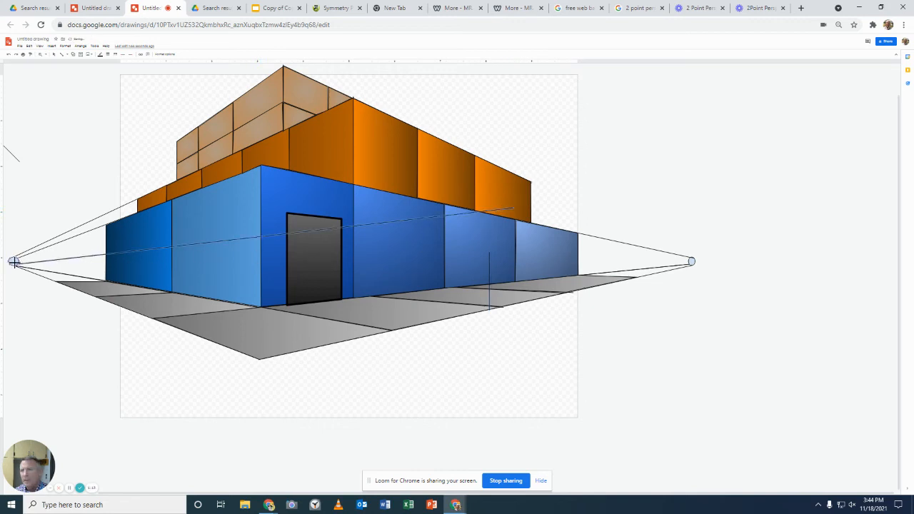
{"action": "mouse_move", "coordinate": [14, 261]}
{"action": "left_mouse_down"}
{"action": "mouse_move", "coordinate": [512, 267]}
{"action": "mouse_move", "coordinate": [515, 252]}
{"action": "left_mouse_up"}
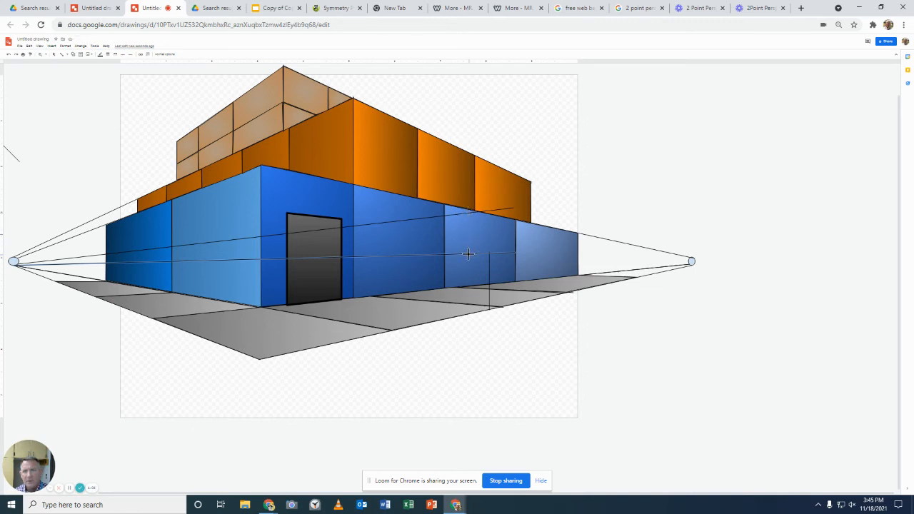
{"action": "left_click_drag", "start_coordinate": [468, 254], "coordinate": [469, 213]}
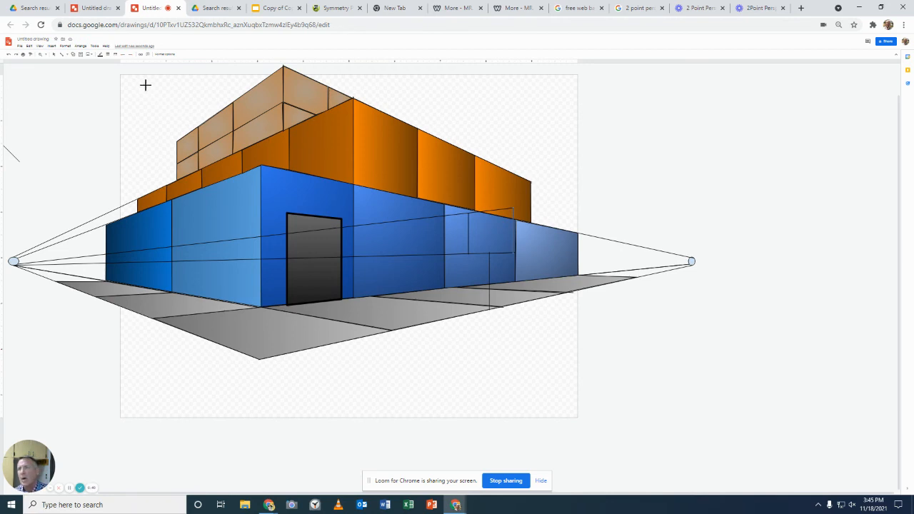
Trace the sign panel as a closed four-sided polyline between the guidelines and edges, and give it an 8 px border.
{"action": "left_click", "coordinate": [67, 54]}
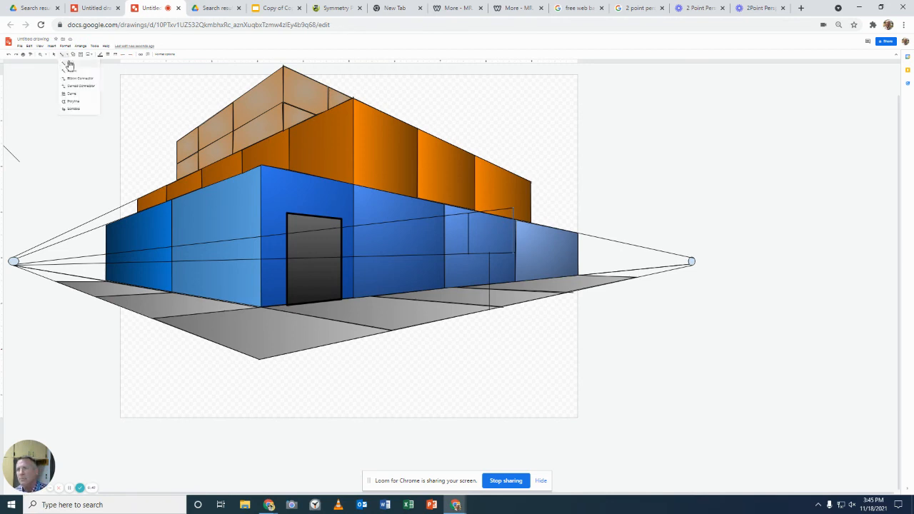
{"action": "left_click", "coordinate": [72, 101]}
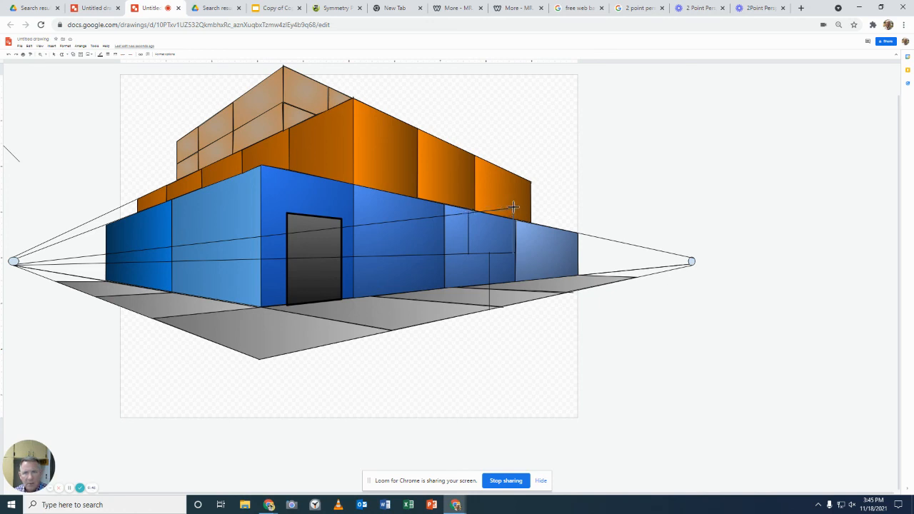
{"action": "left_click_drag", "start_coordinate": [514, 207], "coordinate": [512, 254]}
{"action": "left_click", "coordinate": [513, 252]}
{"action": "left_click", "coordinate": [468, 253]}
{"action": "left_click", "coordinate": [468, 212]}
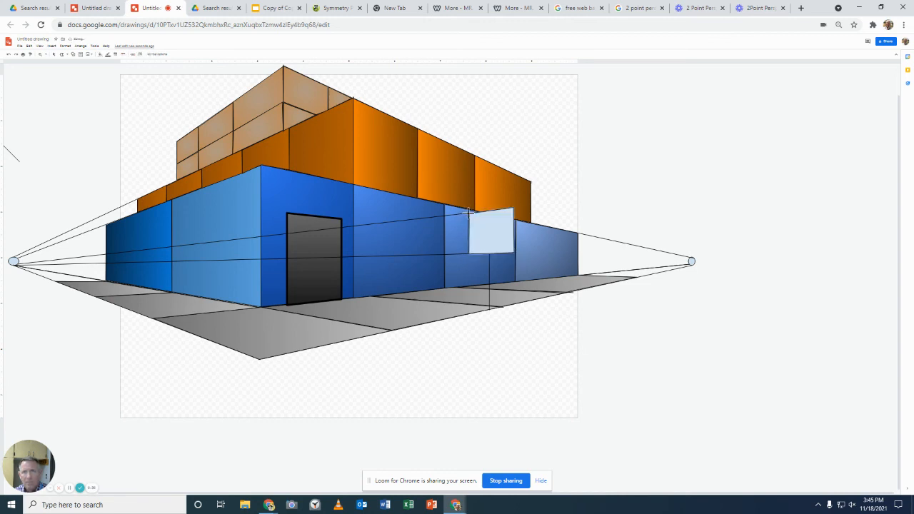
{"action": "left_click", "coordinate": [115, 55]}
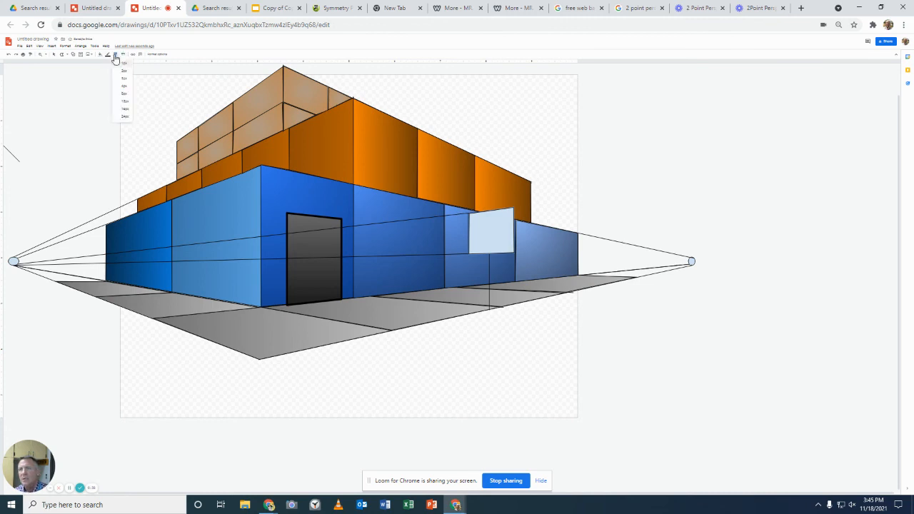
{"action": "left_click", "coordinate": [126, 93]}
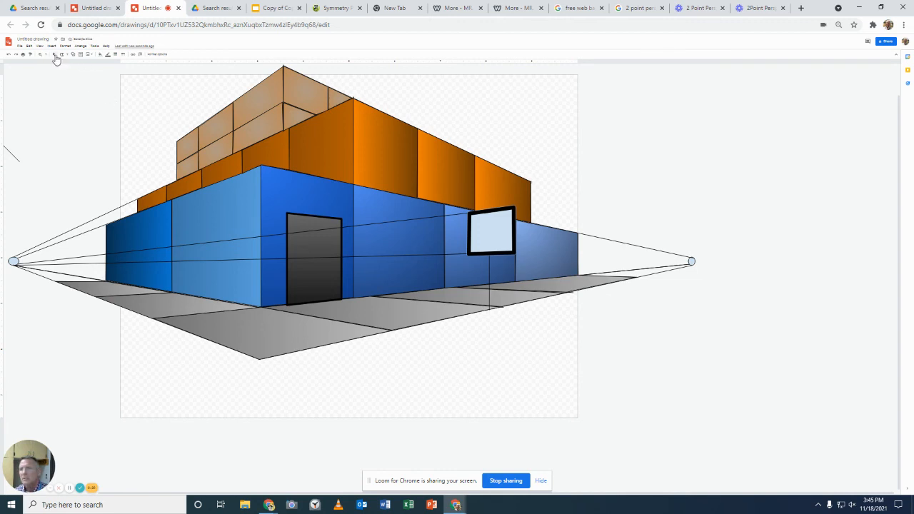
Set the line weight of the sign post below the panel to 12 px.
{"action": "left_click", "coordinate": [489, 275]}
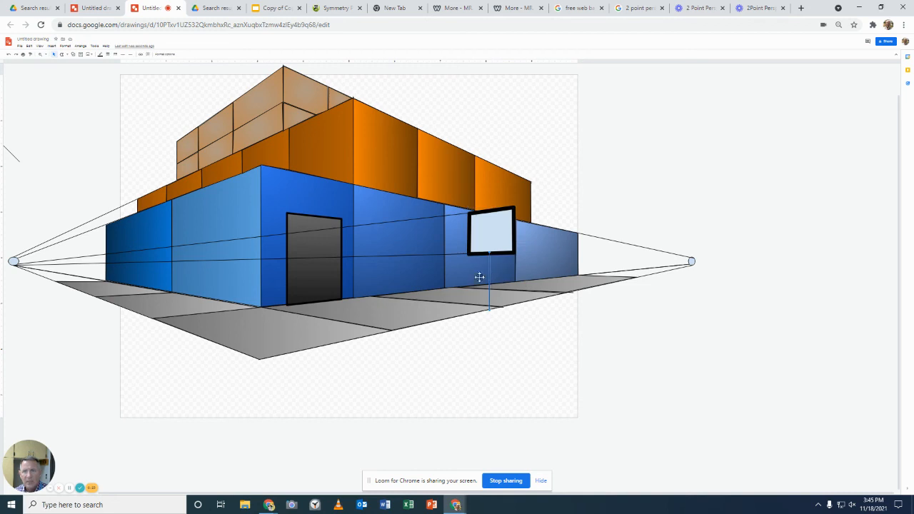
{"action": "left_click", "coordinate": [107, 54]}
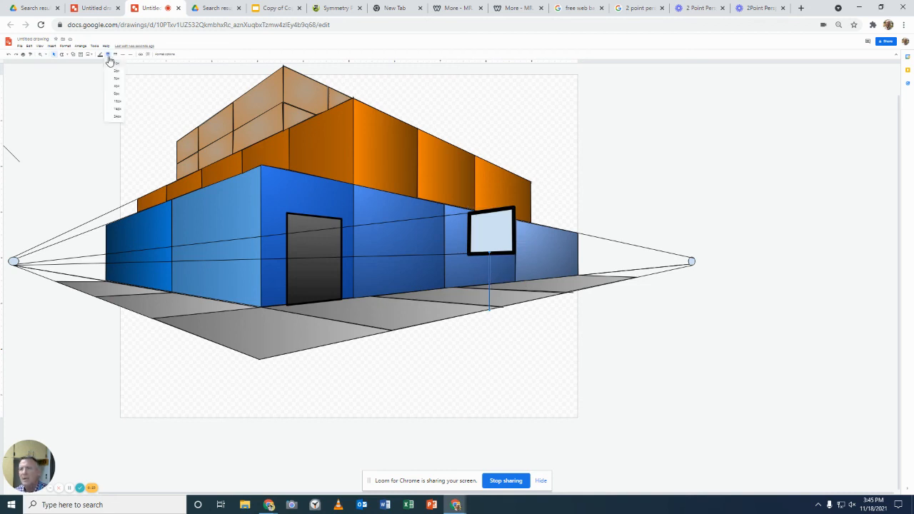
{"action": "left_click", "coordinate": [119, 100]}
{"action": "left_click", "coordinate": [670, 373]}
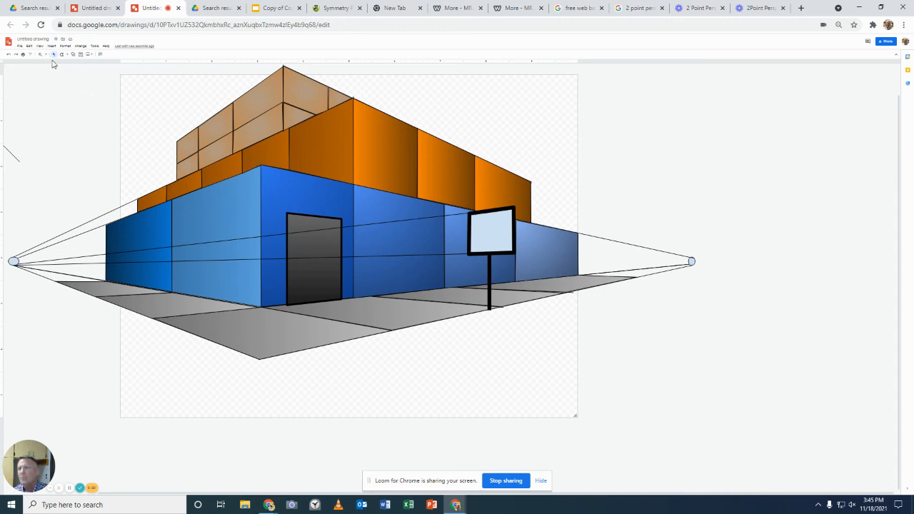
Select the upper guideline running from the left vanishing point to the top of the sign.
{"action": "left_click", "coordinate": [416, 221]}
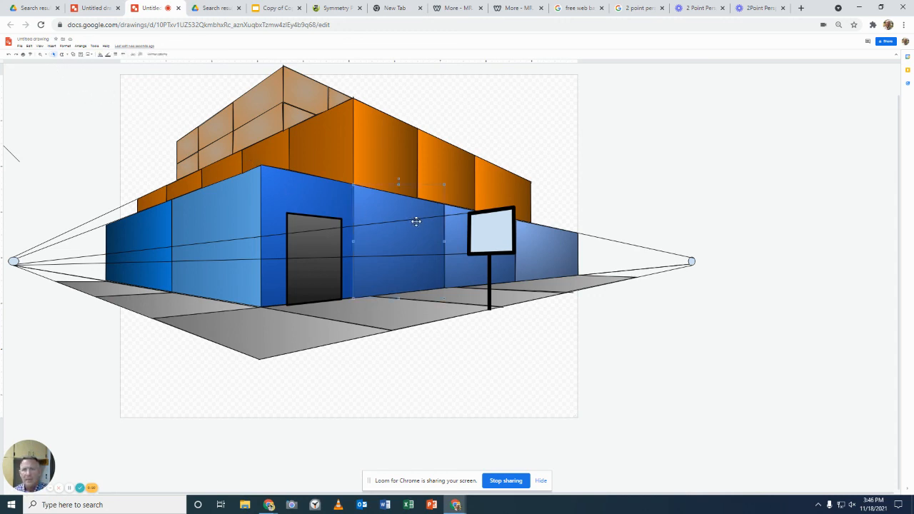
{"action": "left_click", "coordinate": [455, 215]}
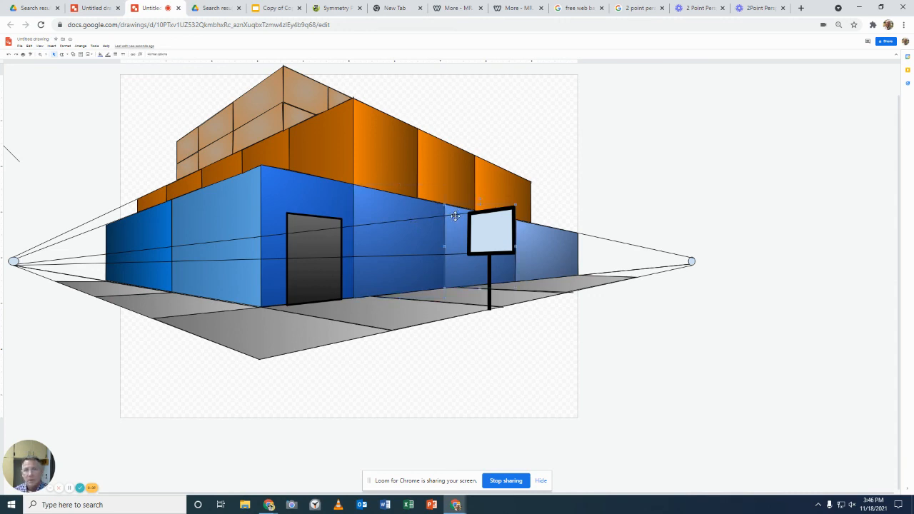
{"action": "left_click", "coordinate": [272, 235]}
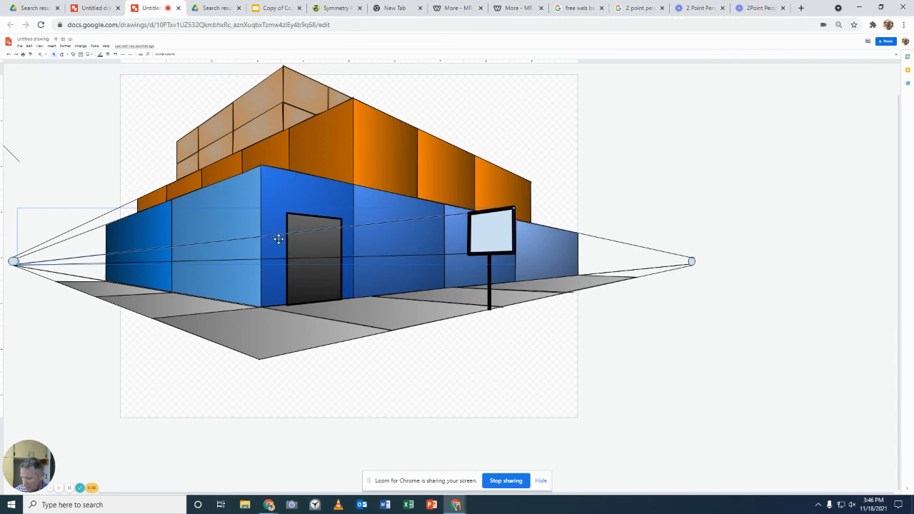